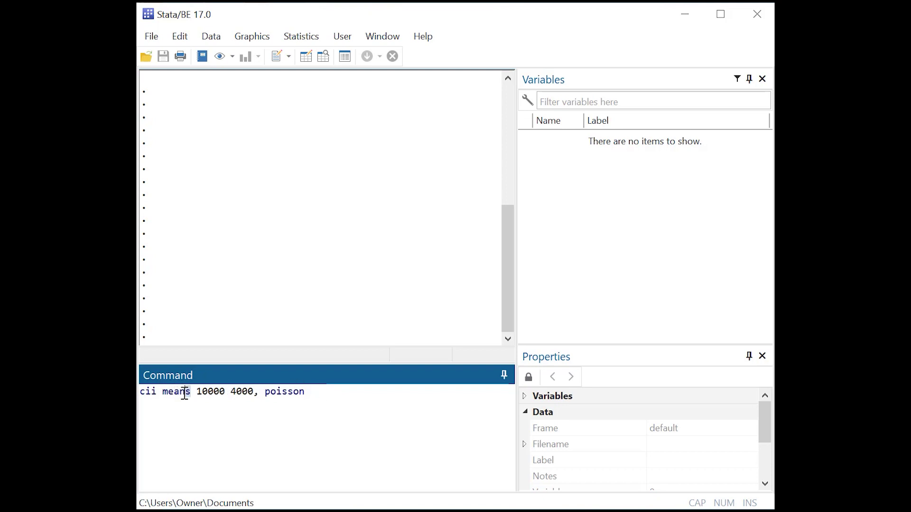
Run cii means with exposure 10000 and 4000 events, giving mean .4, CI .3876991–.4125919.
{"action": "left_click", "coordinate": [152, 392]}
{"action": "left_click_drag", "start_coordinate": [200, 394], "coordinate": [226, 394]}
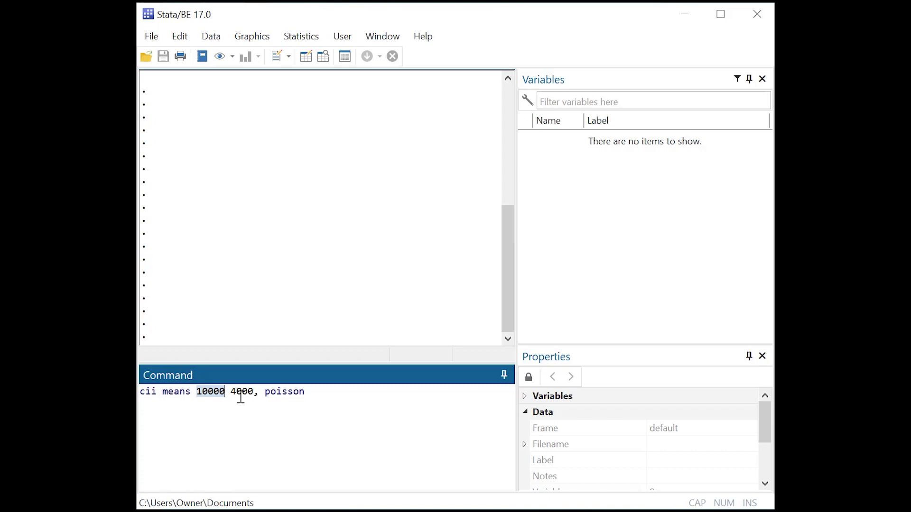
{"action": "left_click_drag", "start_coordinate": [232, 392], "coordinate": [254, 392]}
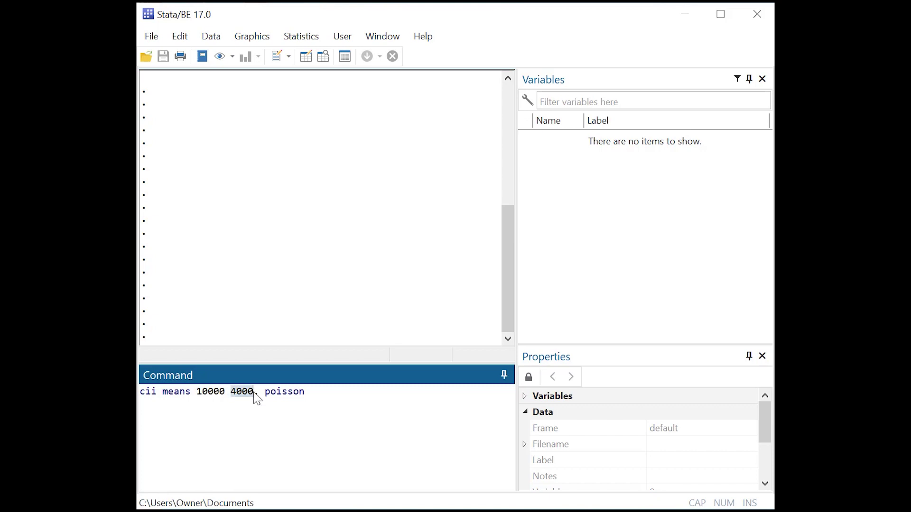
{"action": "left_click", "coordinate": [309, 394]}
{"action": "key", "text": "Return"}
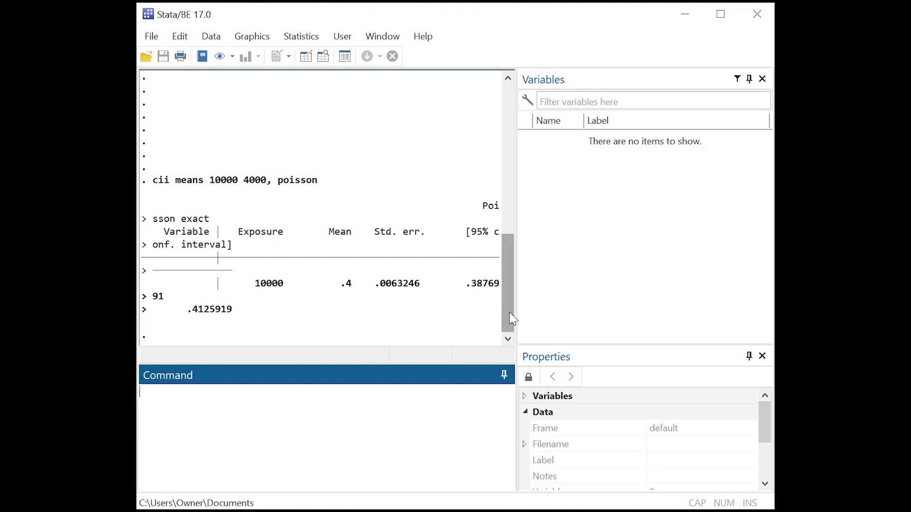
Widen the Results pane and rerun the cii means 10000 4000 Poisson command unwrapped.
{"action": "left_click_drag", "start_coordinate": [516, 316], "coordinate": [615, 311]}
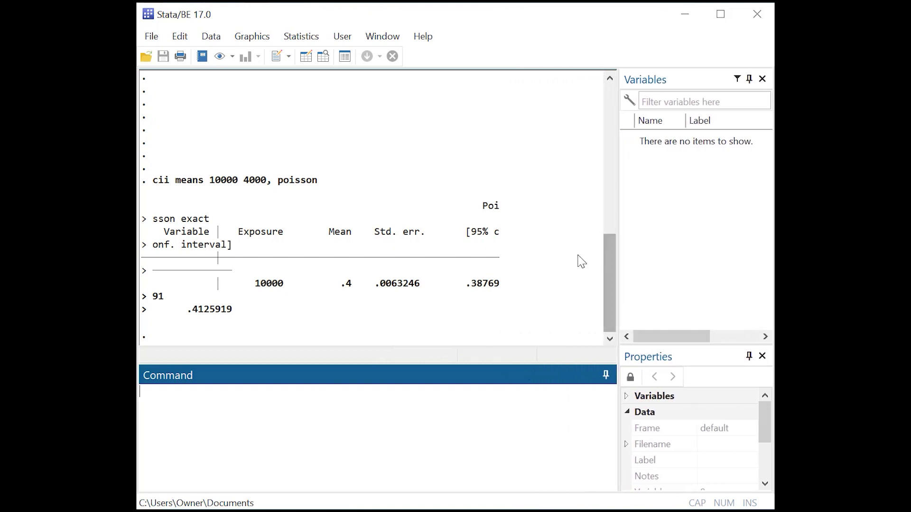
{"action": "left_click_drag", "start_coordinate": [318, 181], "coordinate": [159, 185]}
{"action": "key", "text": "ctrl+c"}
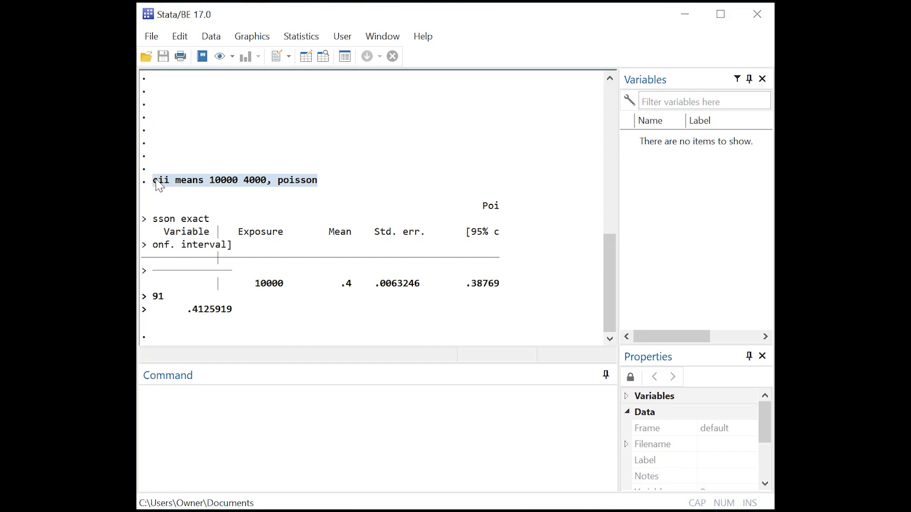
{"action": "left_click", "coordinate": [223, 433]}
{"action": "key", "text": "ctrl+v"}
{"action": "key", "text": "Return"}
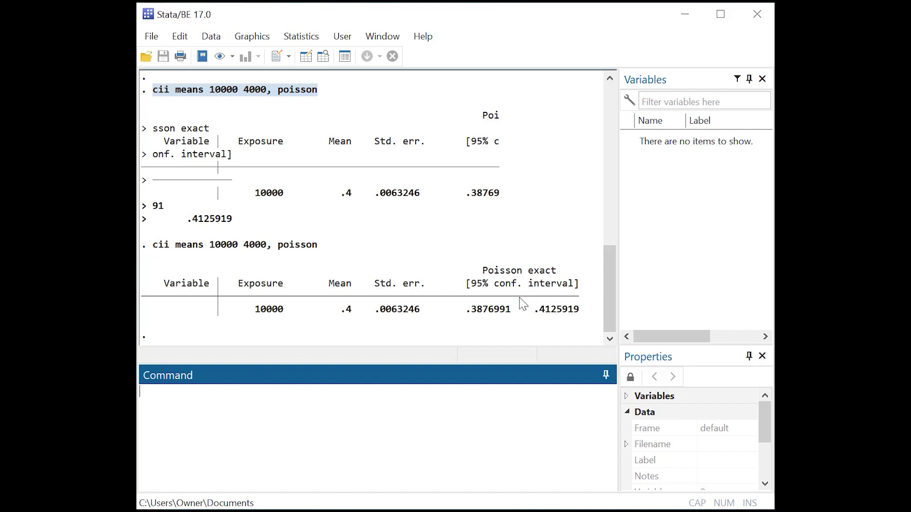
Rerun the Poisson cii means command with exposure 1000 and 400 events (CI .3617563–.4411866).
{"action": "left_click_drag", "start_coordinate": [331, 247], "coordinate": [153, 244]}
{"action": "key", "text": "ctrl+c"}
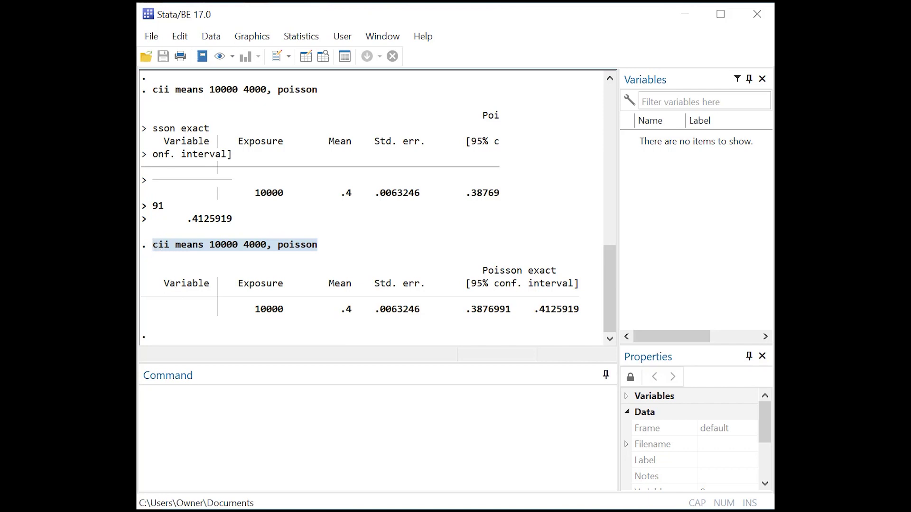
{"action": "left_click", "coordinate": [293, 425]}
{"action": "key", "text": "ctrl+v"}
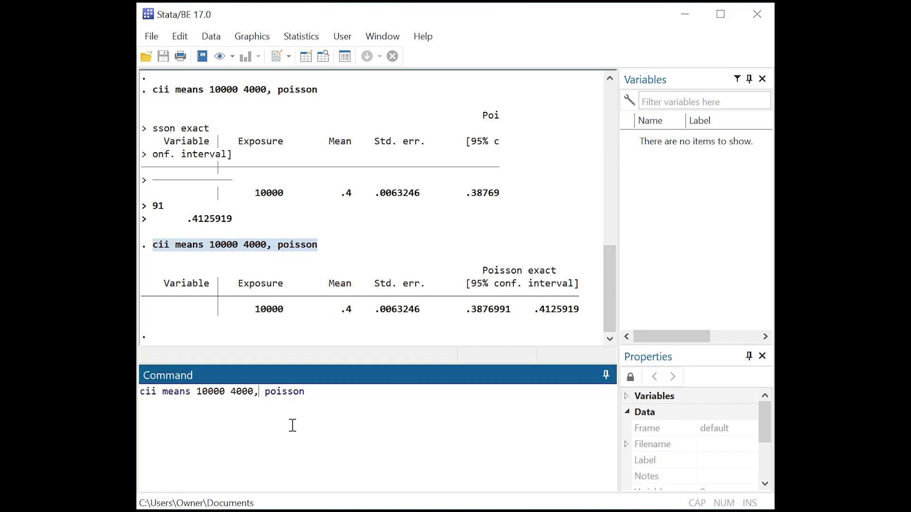
{"action": "key", "text": "Delete"}
{"action": "key", "text": "BackSpace"}
{"action": "key", "text": "Return"}
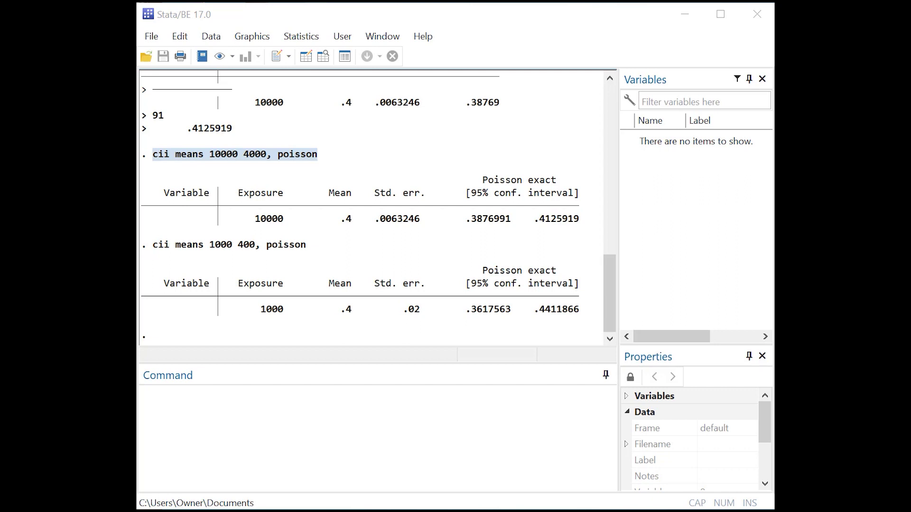
Run cii prop 10000 4000, exact, giving proportion .4 with CI .3903785–.4096798.
{"action": "left_click", "coordinate": [429, 413]}
{"action": "type", "text": "cii prop 10000 4000, exact"}
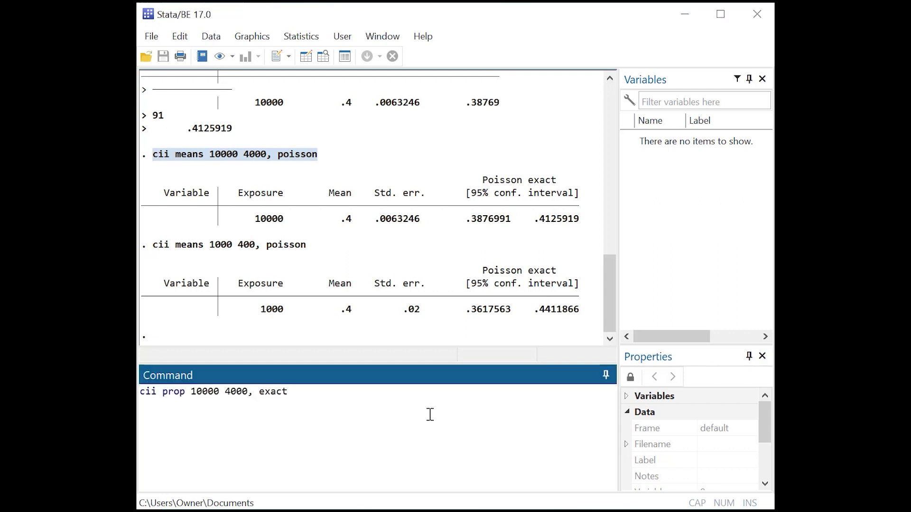
{"action": "key", "text": "Return"}
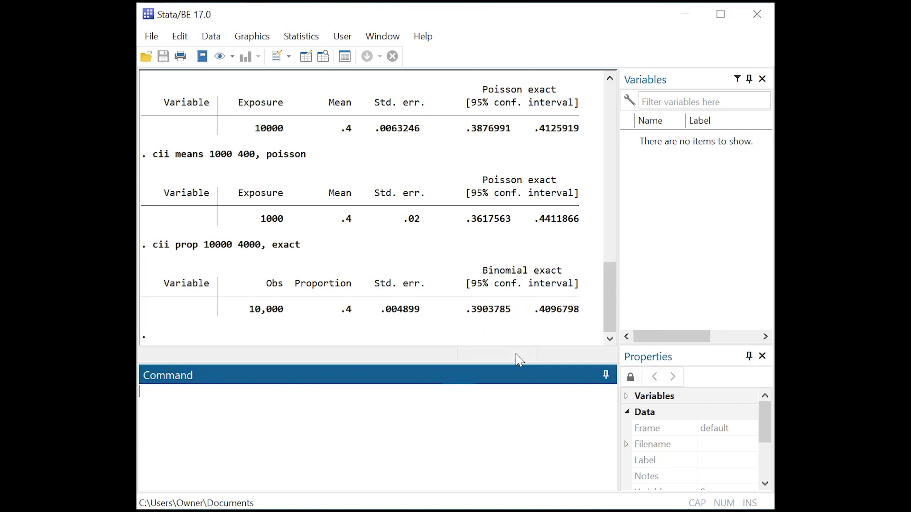
{"action": "mouse_move", "coordinate": [611, 304]}
{"action": "left_mouse_down"}
{"action": "mouse_move", "coordinate": [612, 282]}
{"action": "mouse_move", "coordinate": [613, 301]}
{"action": "left_mouse_up"}
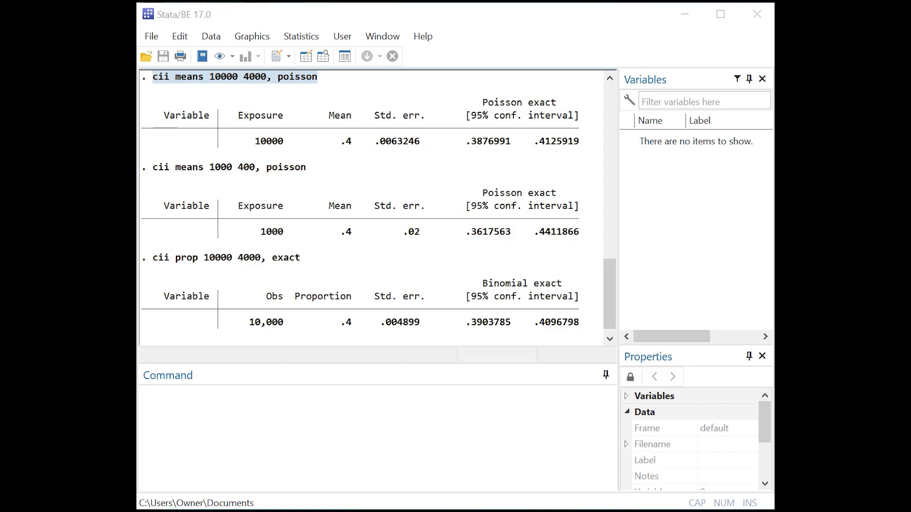
Run cii prop 10000 4000, wald, giving proportion .4 with CI .3903982–.4096018.
{"action": "left_click", "coordinate": [214, 412]}
{"action": "type", "text": "cii prop 10000 4000, wald"}
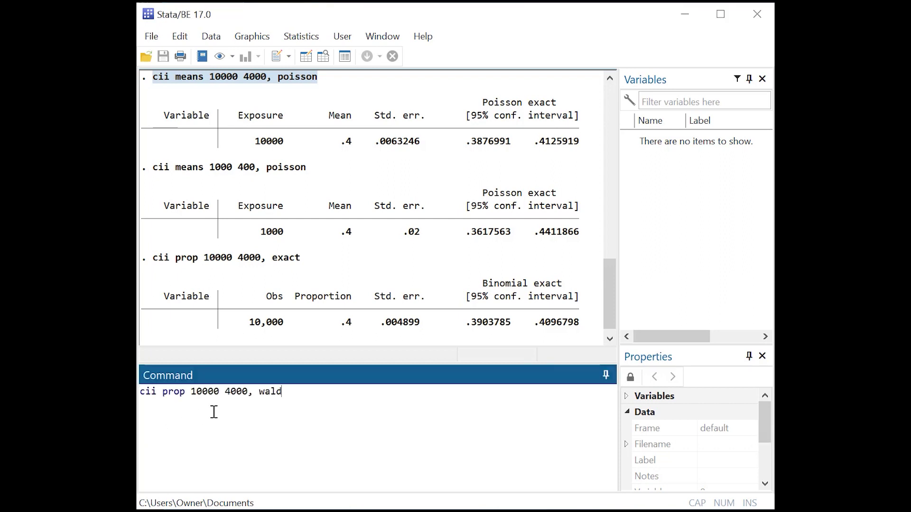
{"action": "key", "text": "Return"}
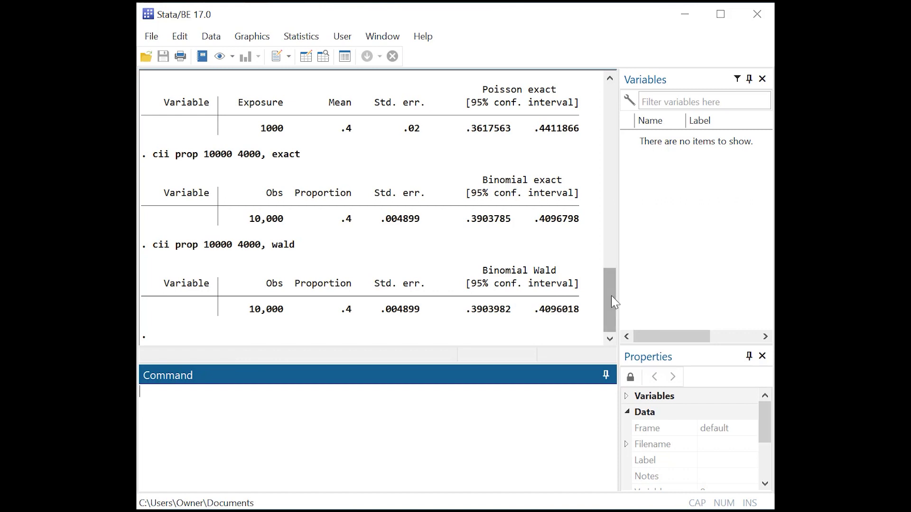
{"action": "left_click_drag", "start_coordinate": [615, 307], "coordinate": [606, 258]}
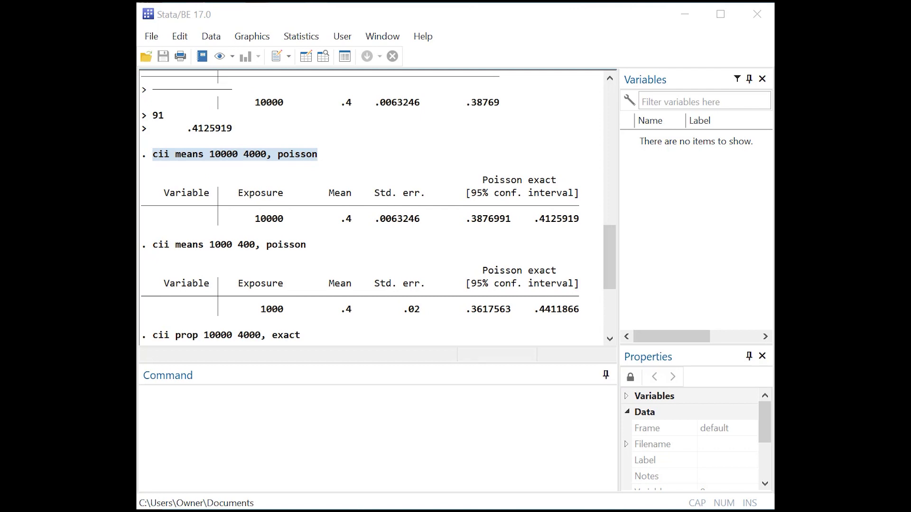
Run cii means 10000 4000, level(90) poisson, giving interval .3896542–.4105608.
{"action": "left_click", "coordinate": [478, 432]}
{"action": "key", "text": "Page_Up"}
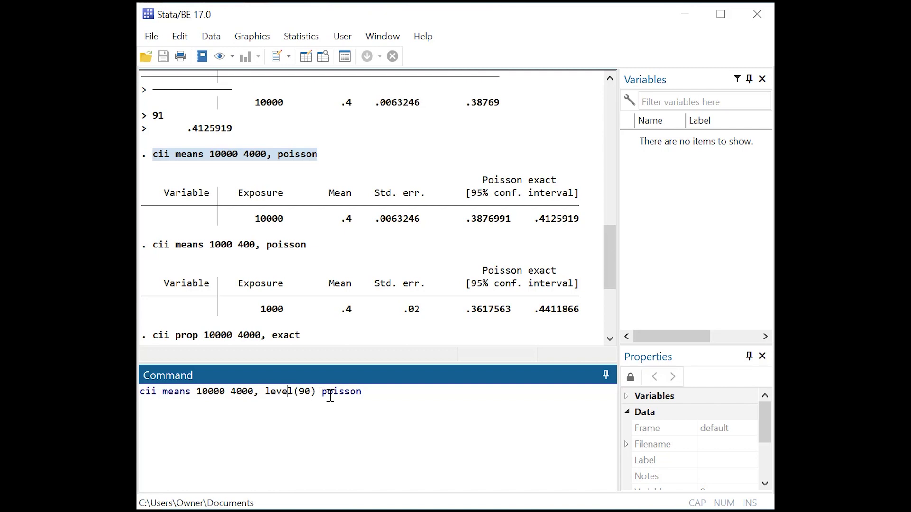
{"action": "key", "text": "Return"}
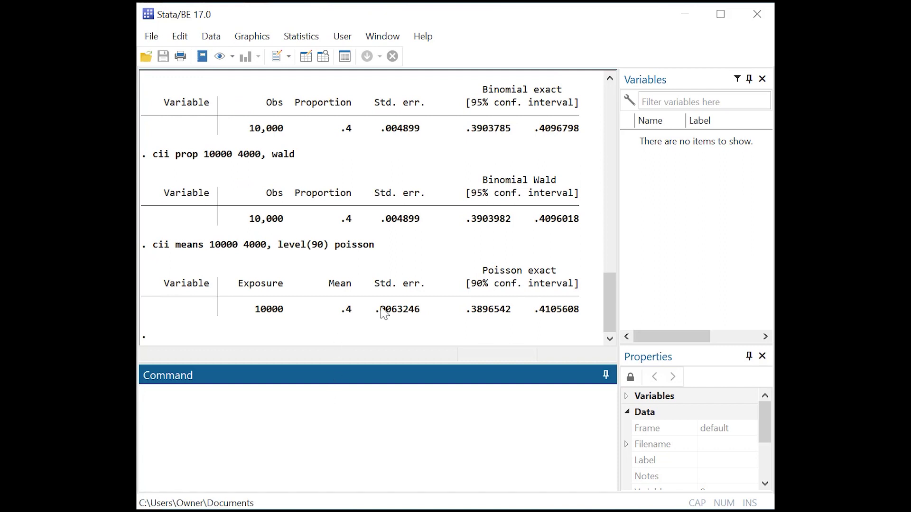
Rerun the Poisson interval at level(99), giving .3838969–.4165808.
{"action": "left_click_drag", "start_coordinate": [375, 246], "coordinate": [153, 245]}
{"action": "key", "text": "ctrl+c"}
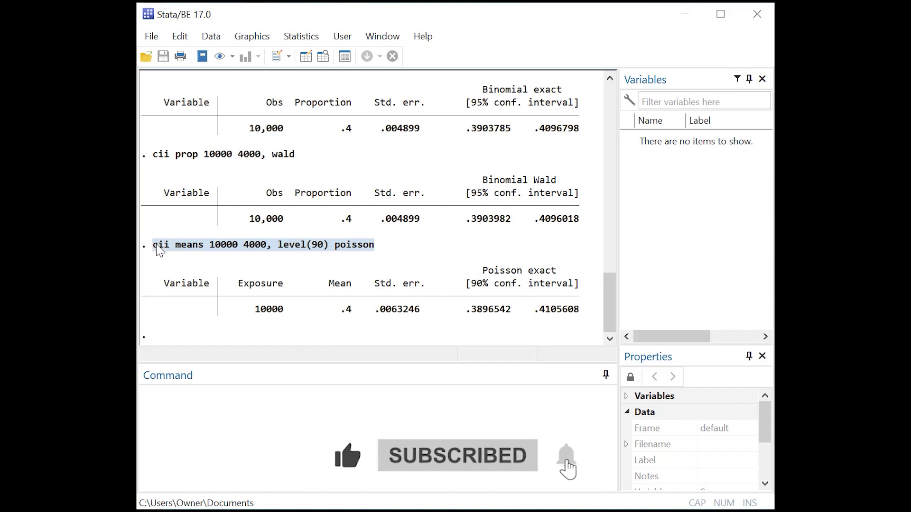
{"action": "left_click", "coordinate": [274, 422]}
{"action": "key", "text": "ctrl+v"}
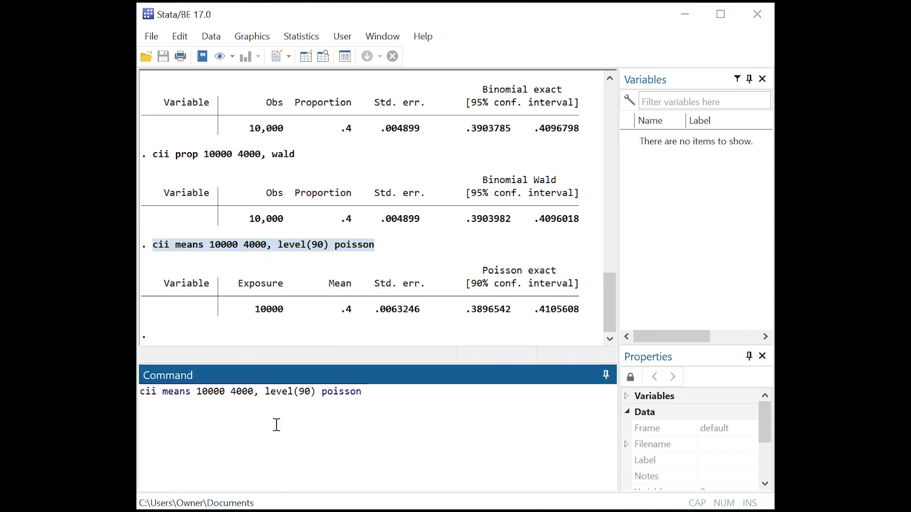
{"action": "key", "text": "BackSpace"}
{"action": "type", "text": "9"}
{"action": "key", "text": "Return"}
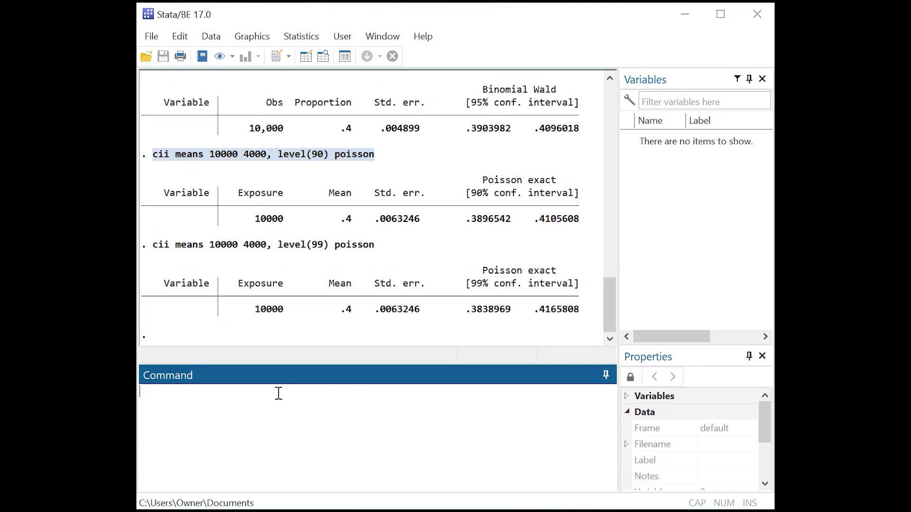